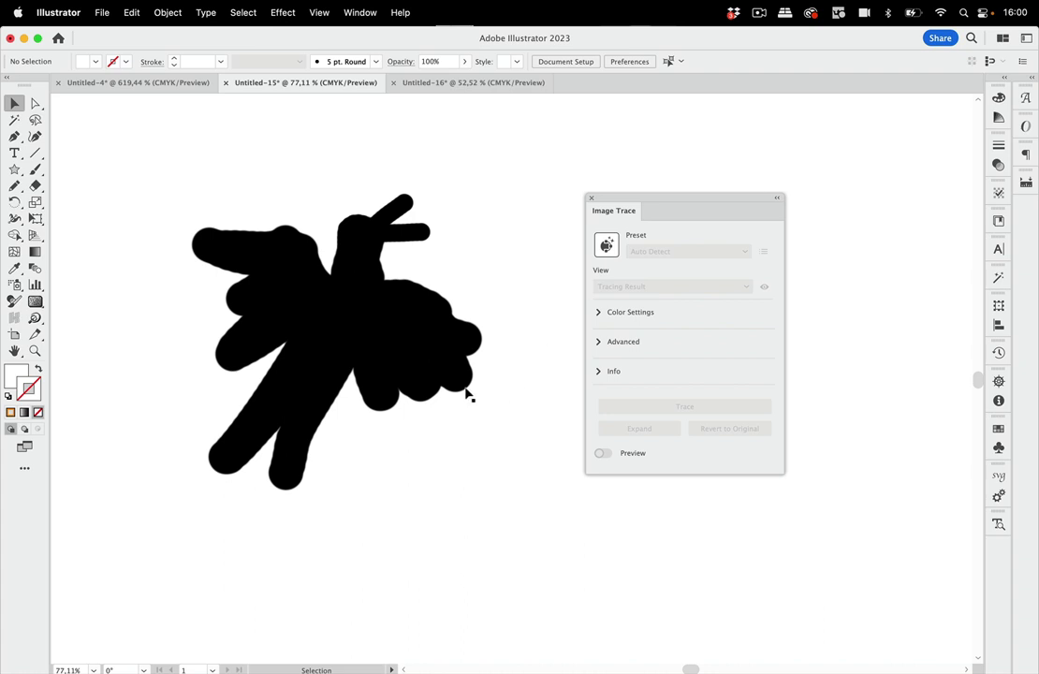
- Select the black brush drawing and its Clip Group with the Selection tool
click(402, 383)
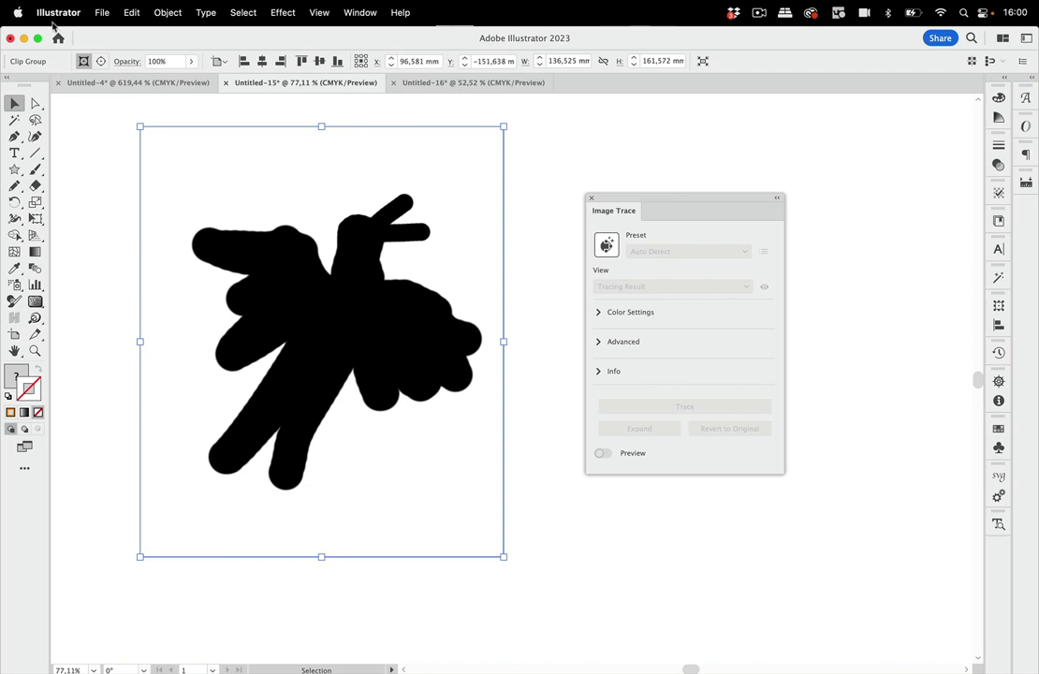
- Release the clipping mask on the black brush drawing
click(167, 12)
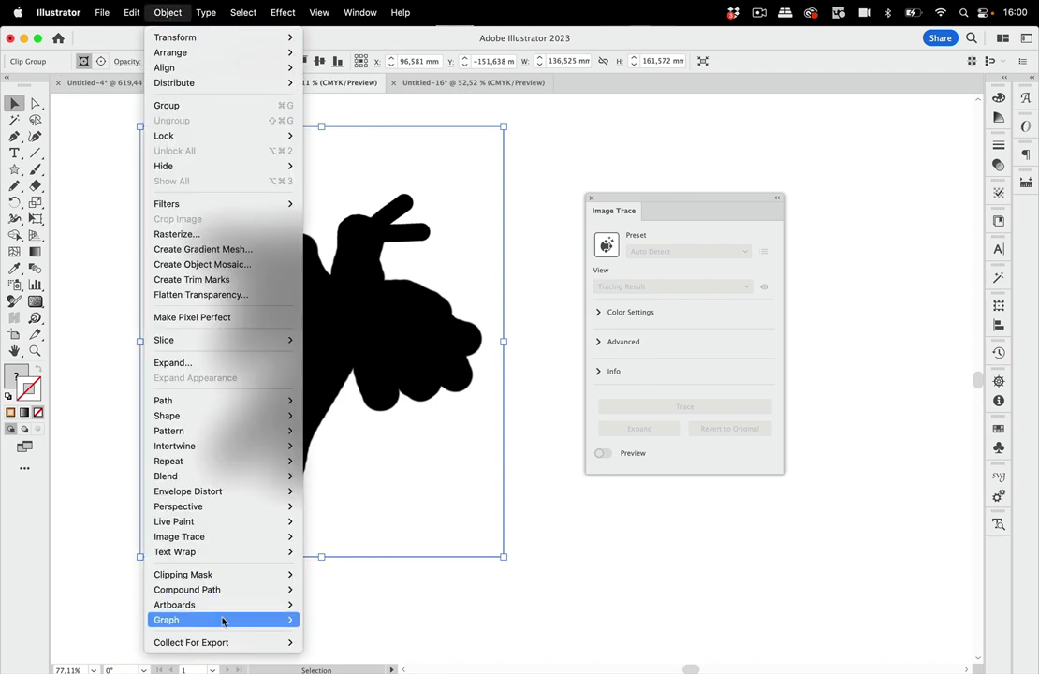
mouse_move(204, 574)
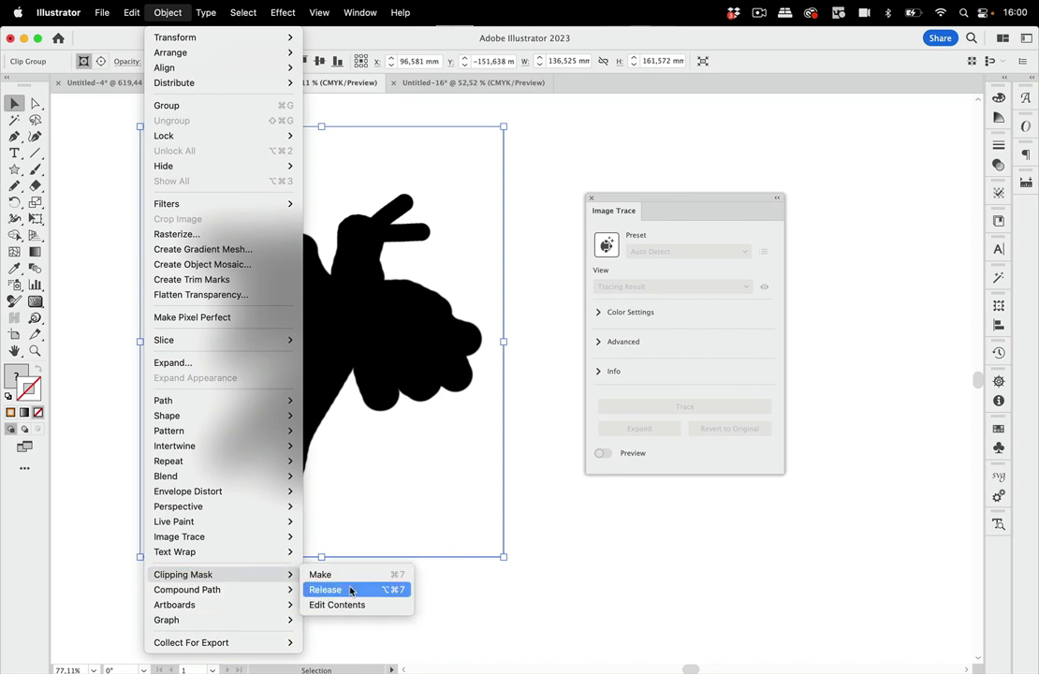
click(320, 589)
- Delete the leftover clipping rectangle and select the bare drawing image
click(572, 581)
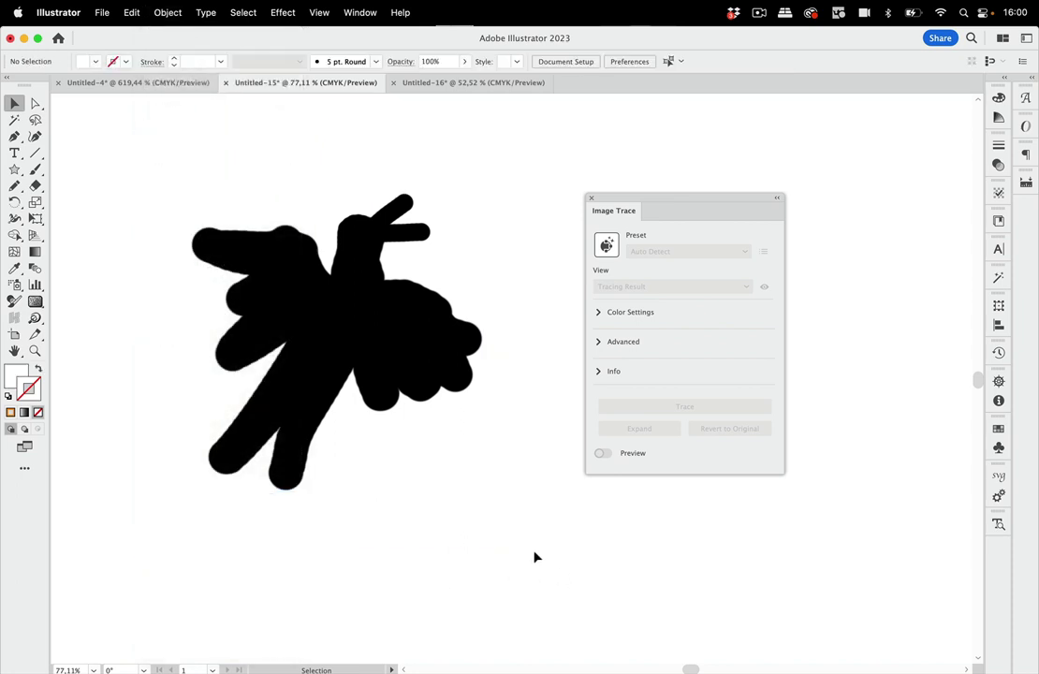
drag(529, 557, 424, 581)
key(Delete)
click(404, 350)
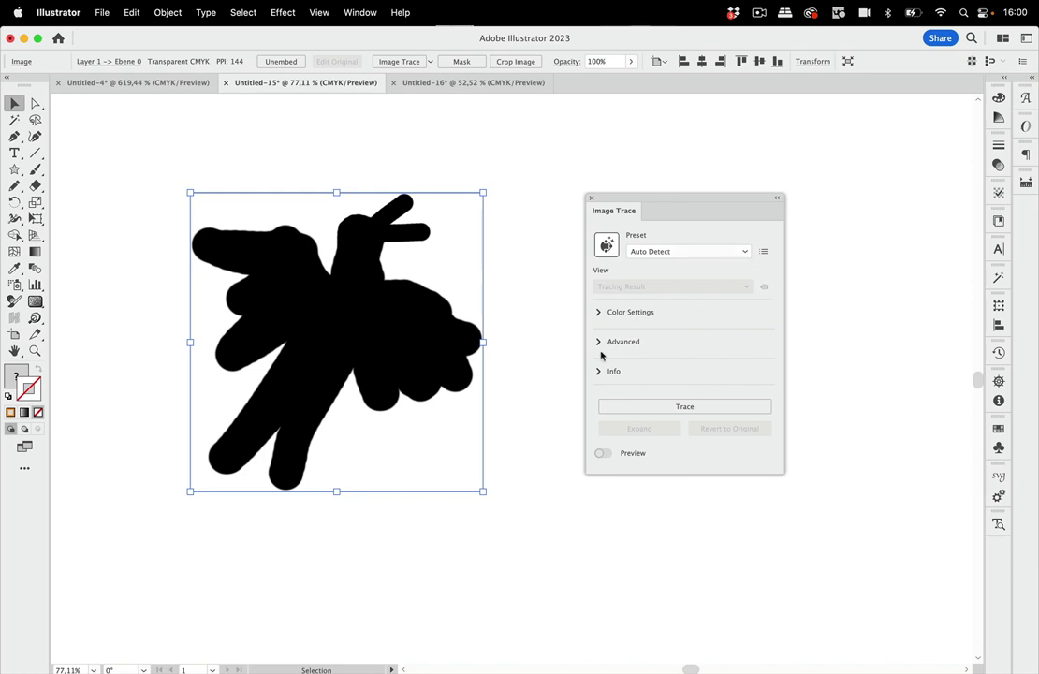
- Trace the black drawing with the auto-chosen Logo preset: Paths 50%, Corners 75%, Noise 25 px
click(680, 407)
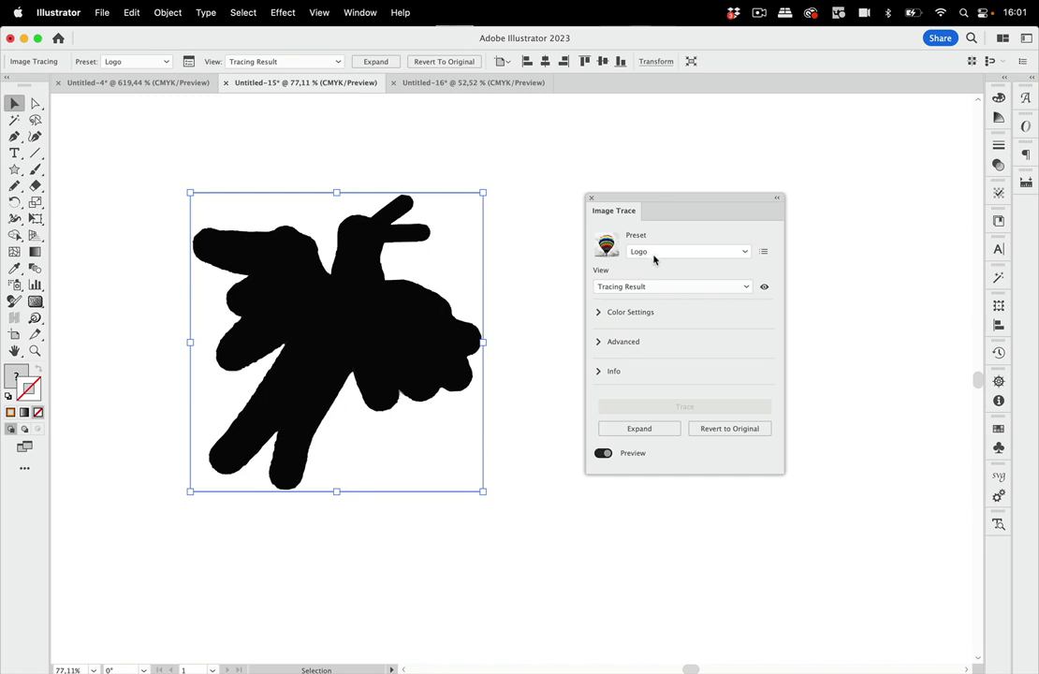
click(599, 343)
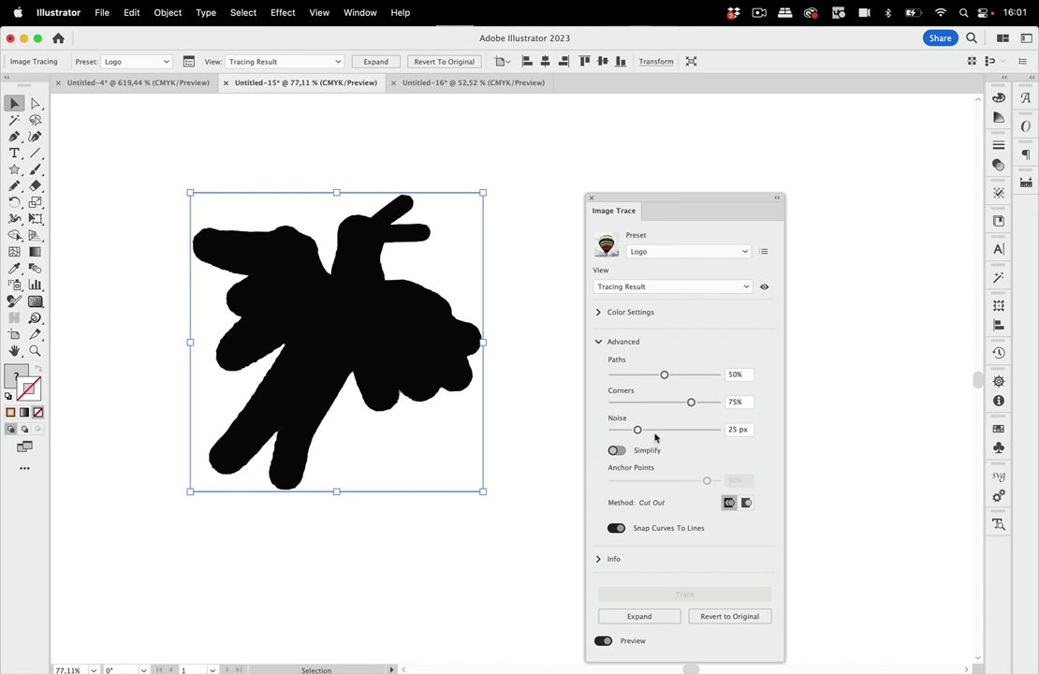
click(598, 342)
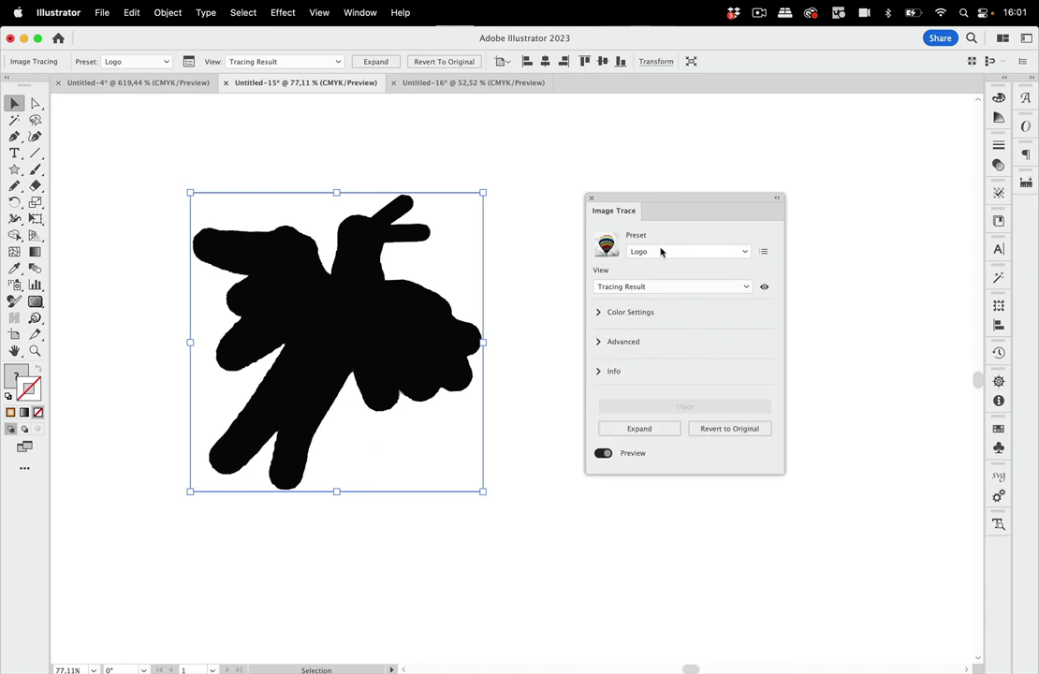
- Retrace the black drawing with the Sketch preset and show its Ignore Color setting
click(661, 251)
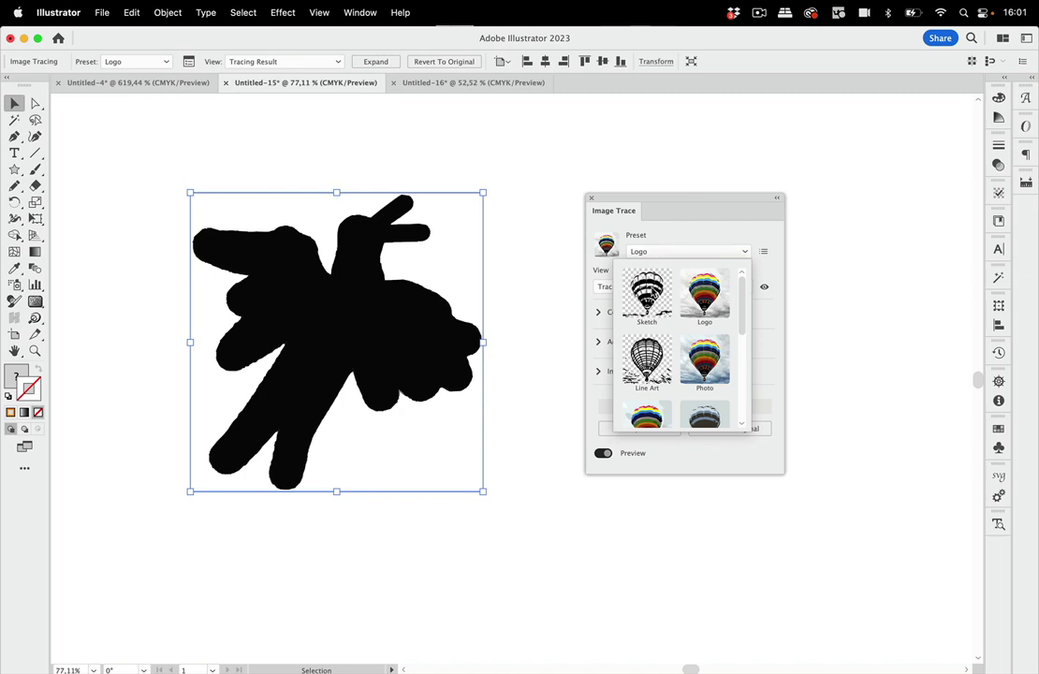
click(650, 295)
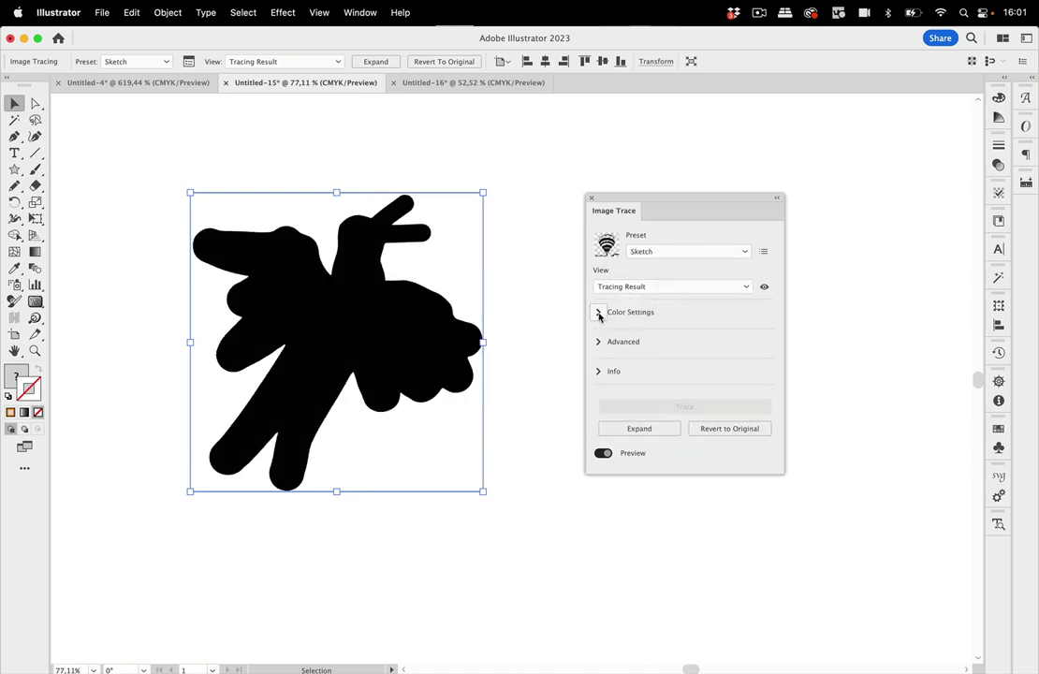
click(599, 314)
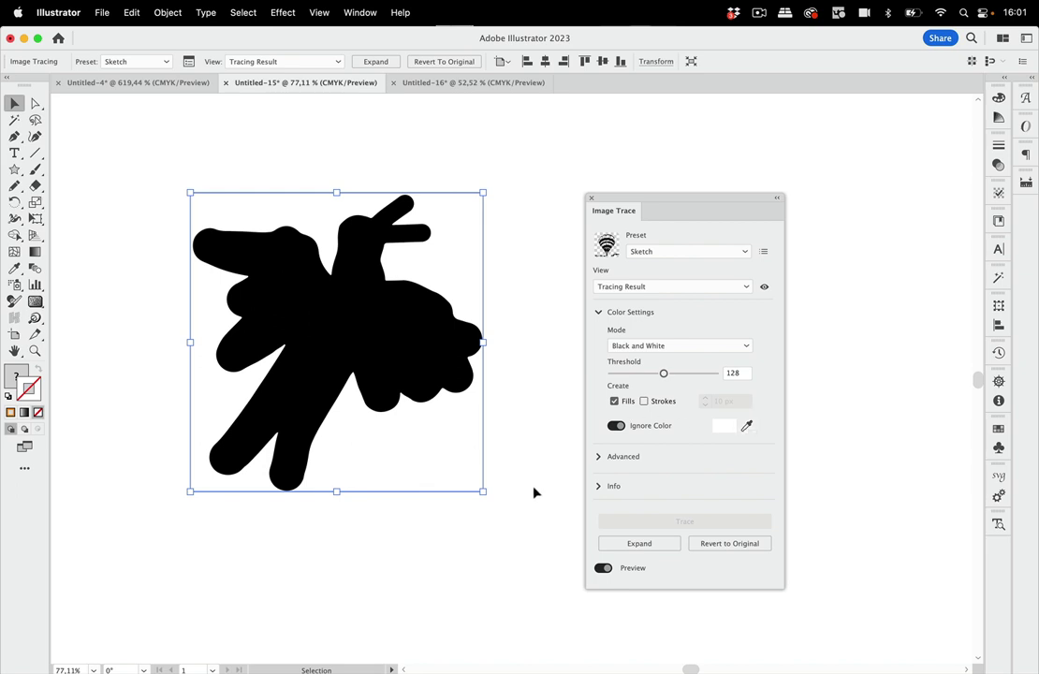
- Deselect the drawing, bring the zebra into view, and select the orange-striped zebra image
click(490, 575)
drag(490, 574, 494, 479)
scroll(493, 478, down, 10)
click(382, 370)
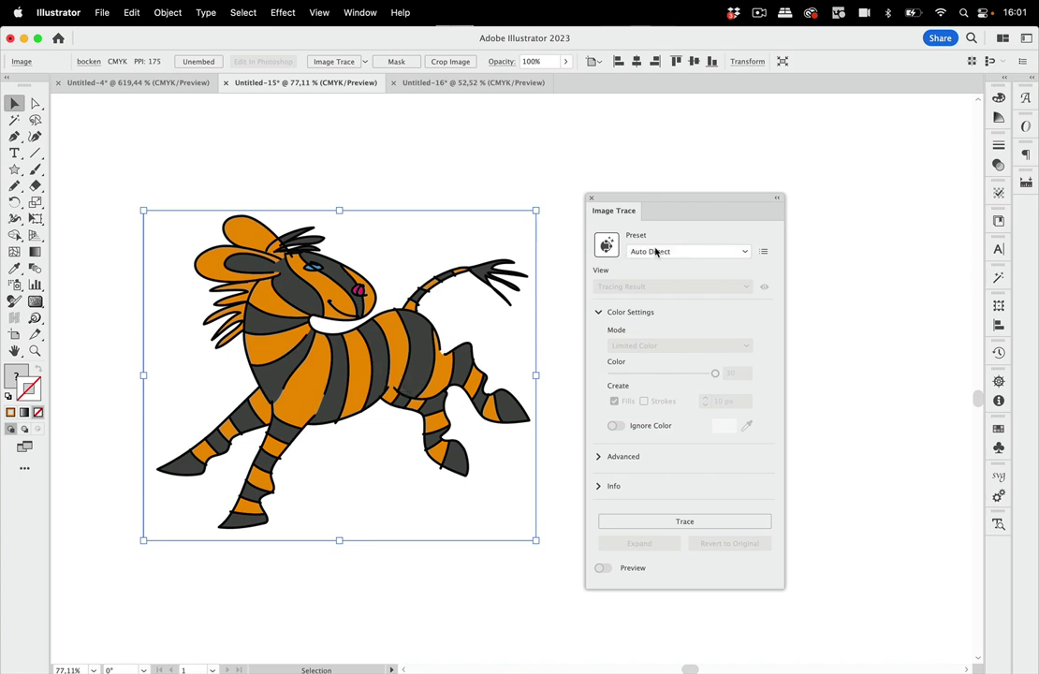
- Trace the zebra image with the Logo preset, giving Limited Color at 30 colours
click(658, 252)
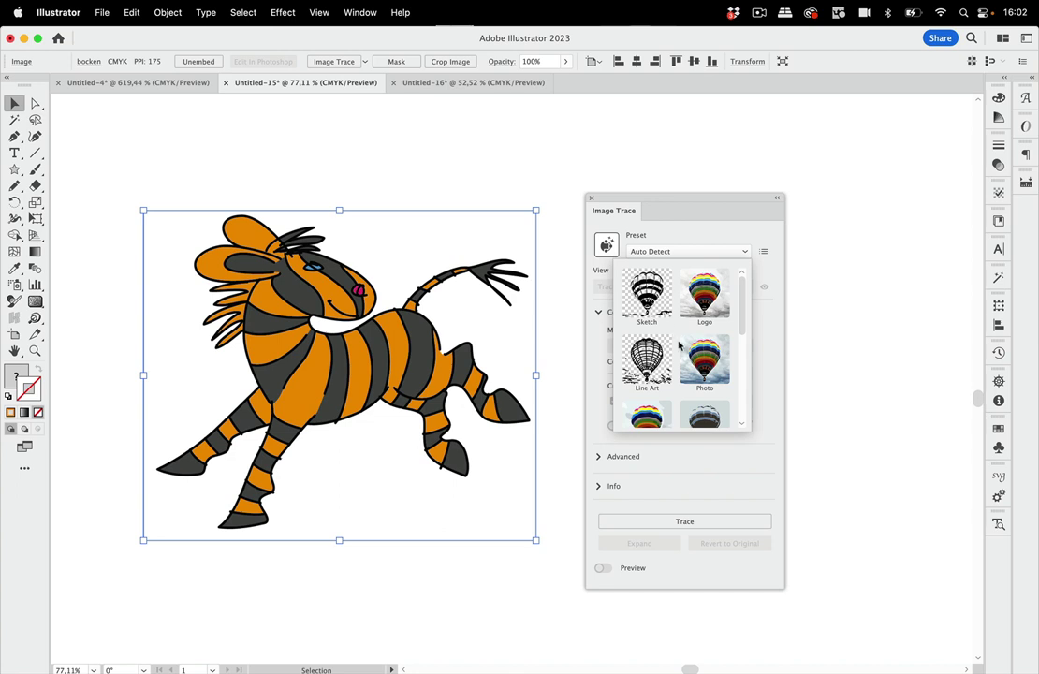
scroll(678, 350, down, 5)
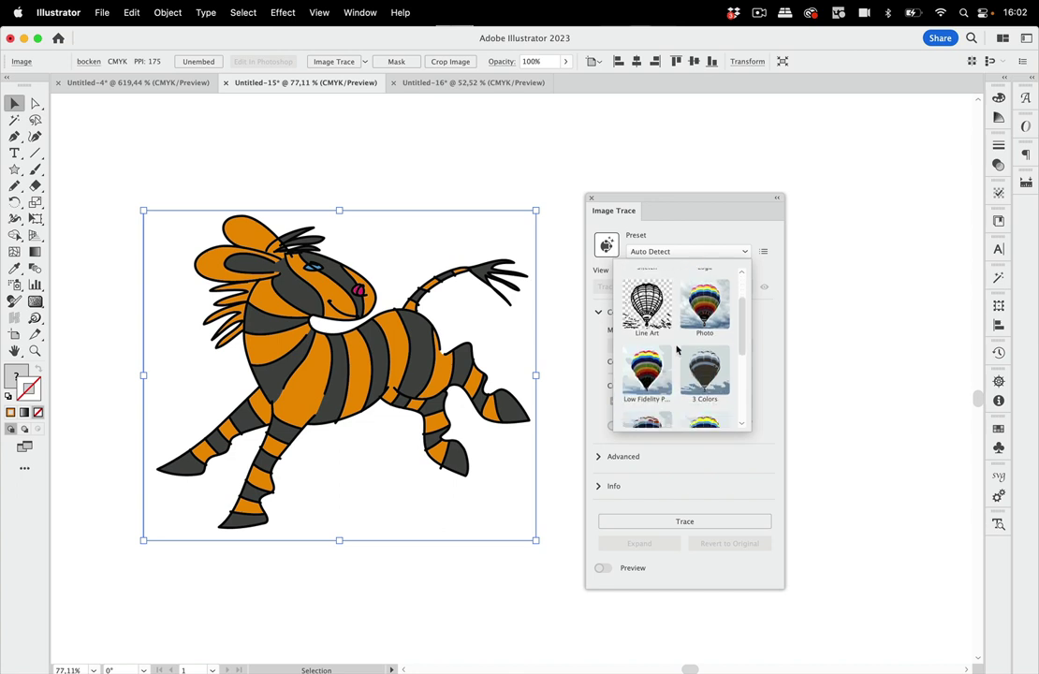
scroll(678, 351, down, 3)
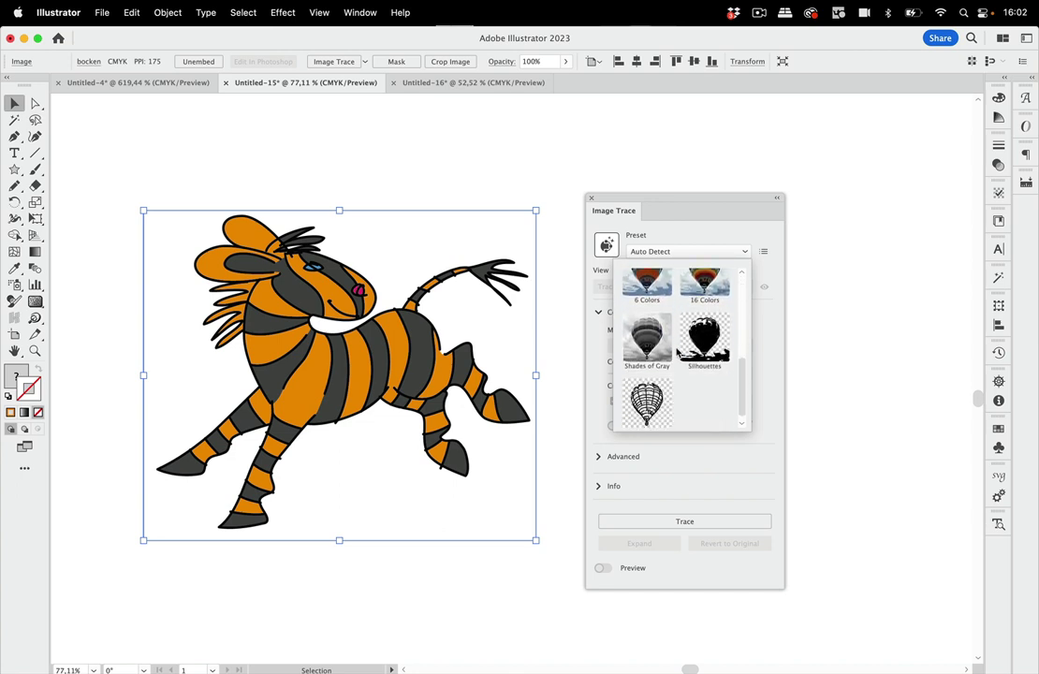
scroll(688, 337, up, 6)
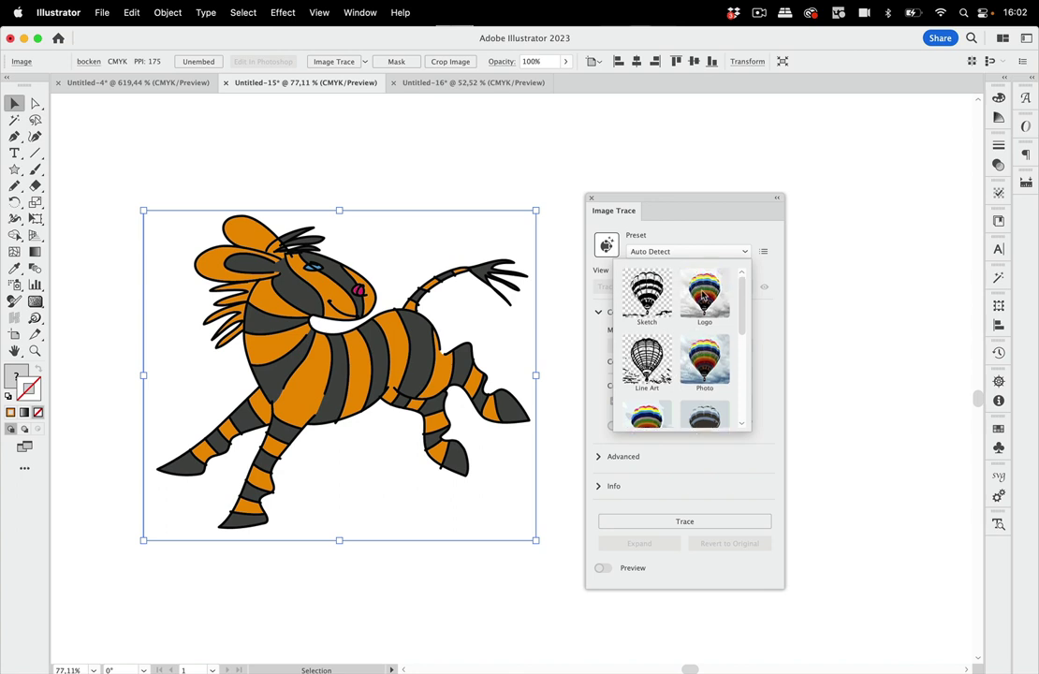
click(704, 280)
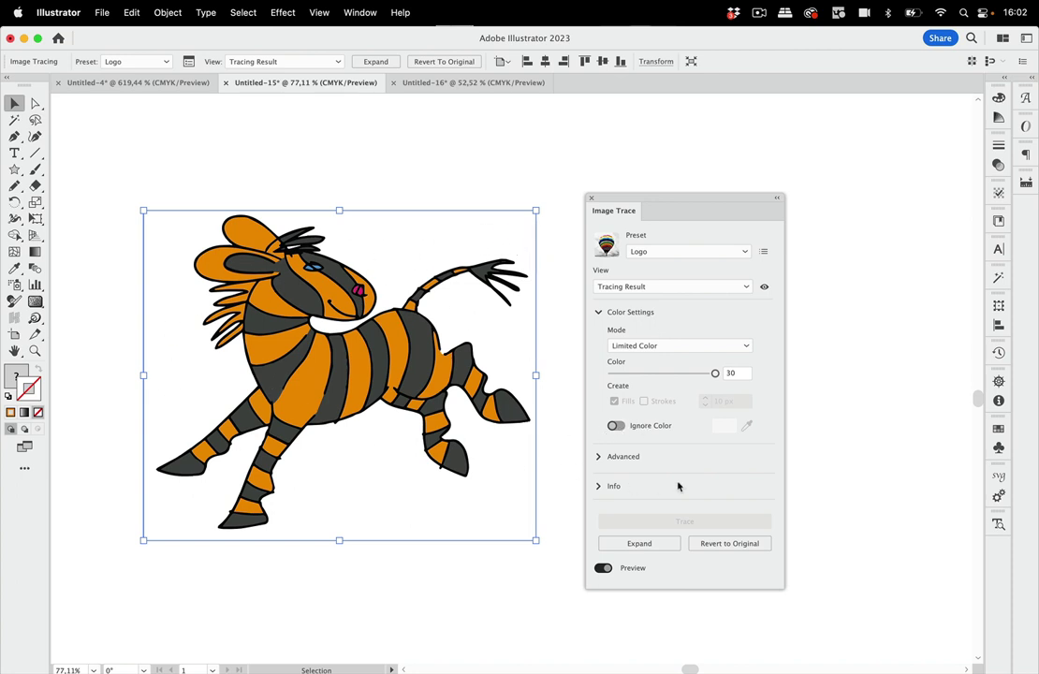
- Enable Ignore Color, sample the zebra's orange as the ignored colour, then revert to the original image
click(614, 426)
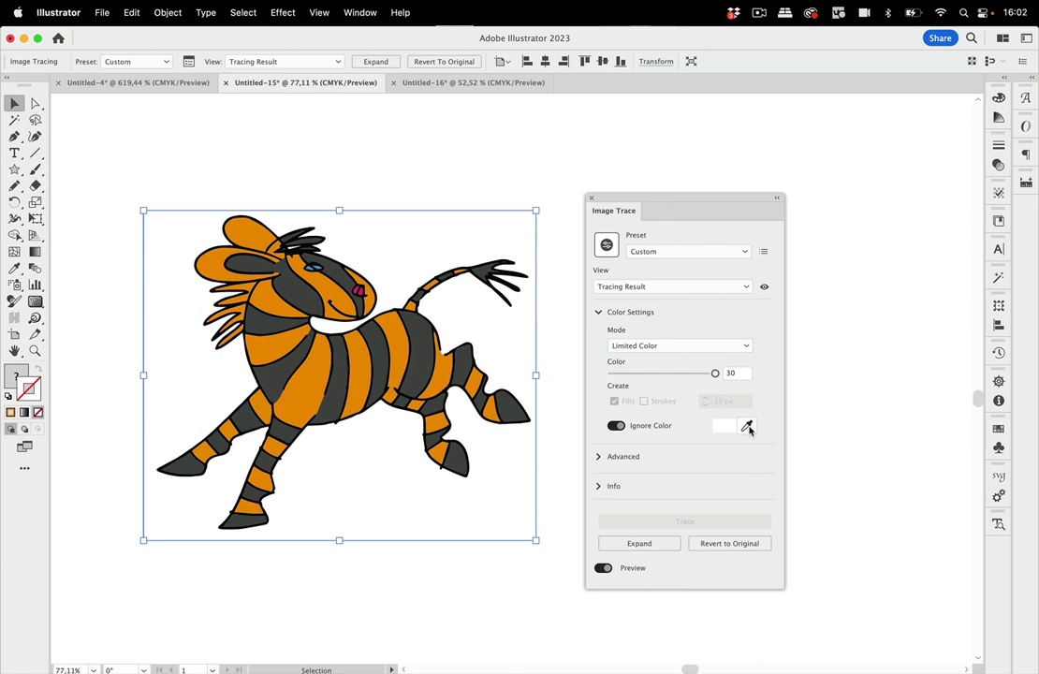
click(747, 427)
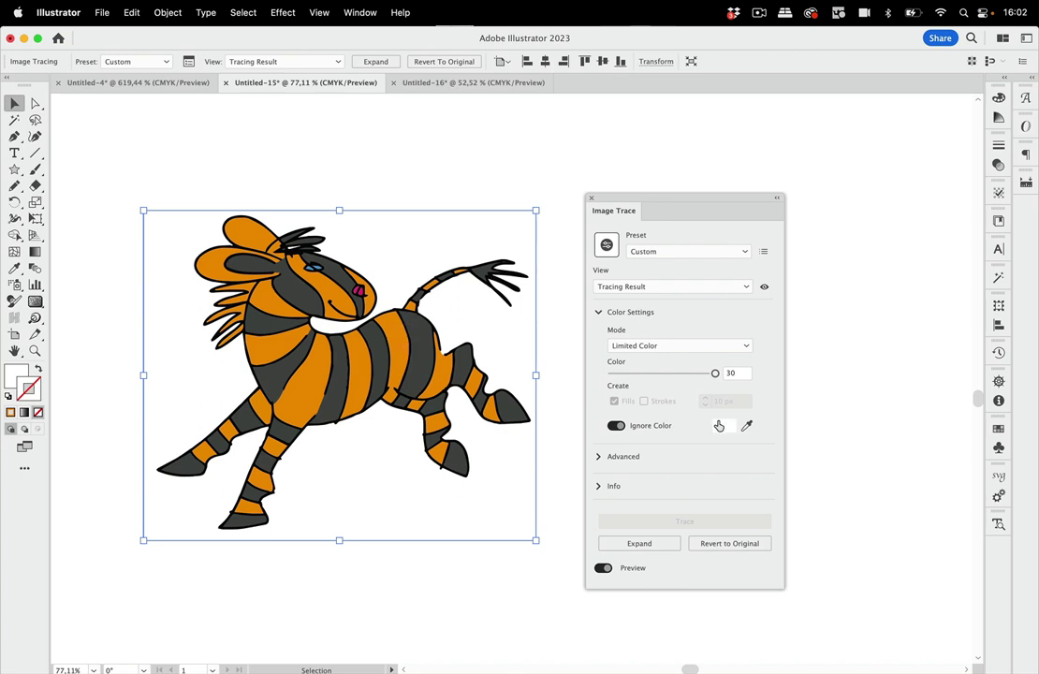
click(747, 427)
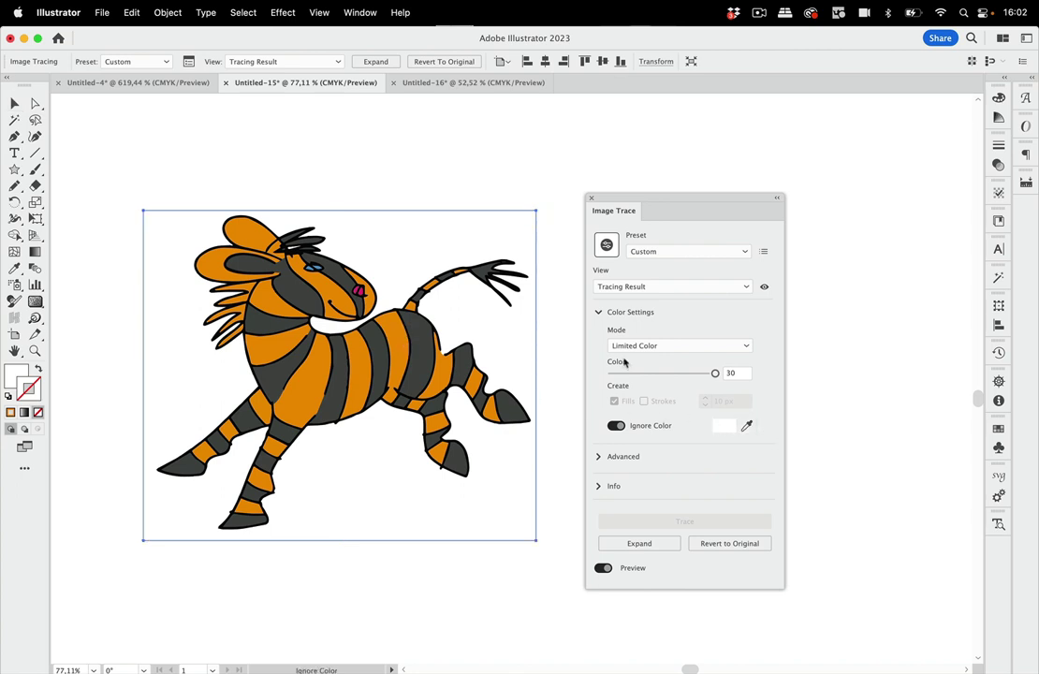
click(394, 332)
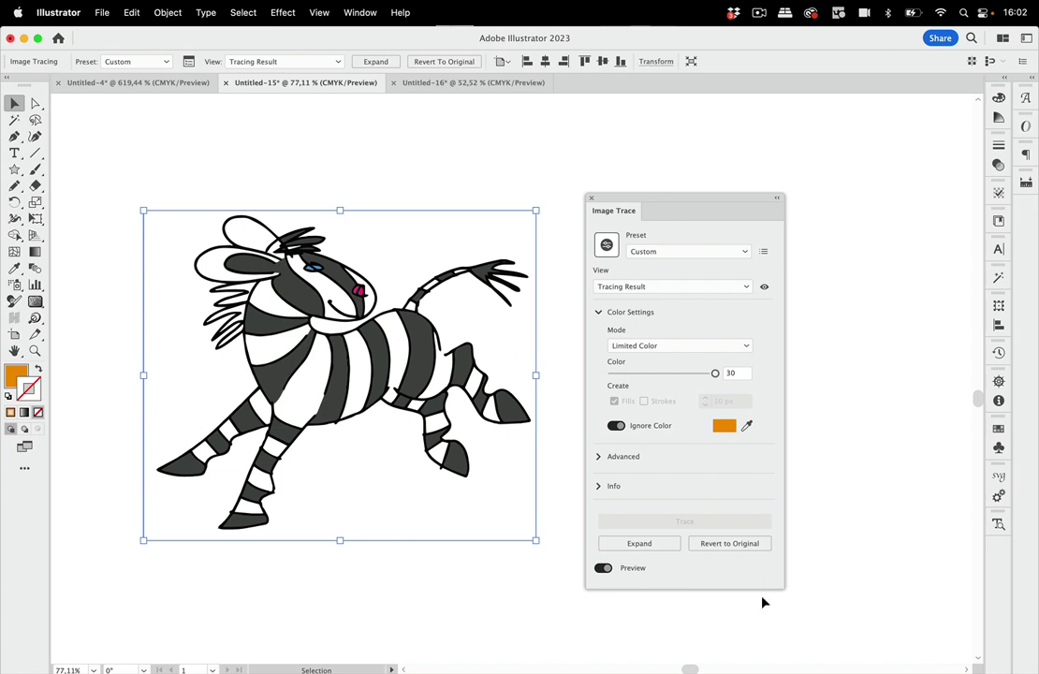
click(737, 547)
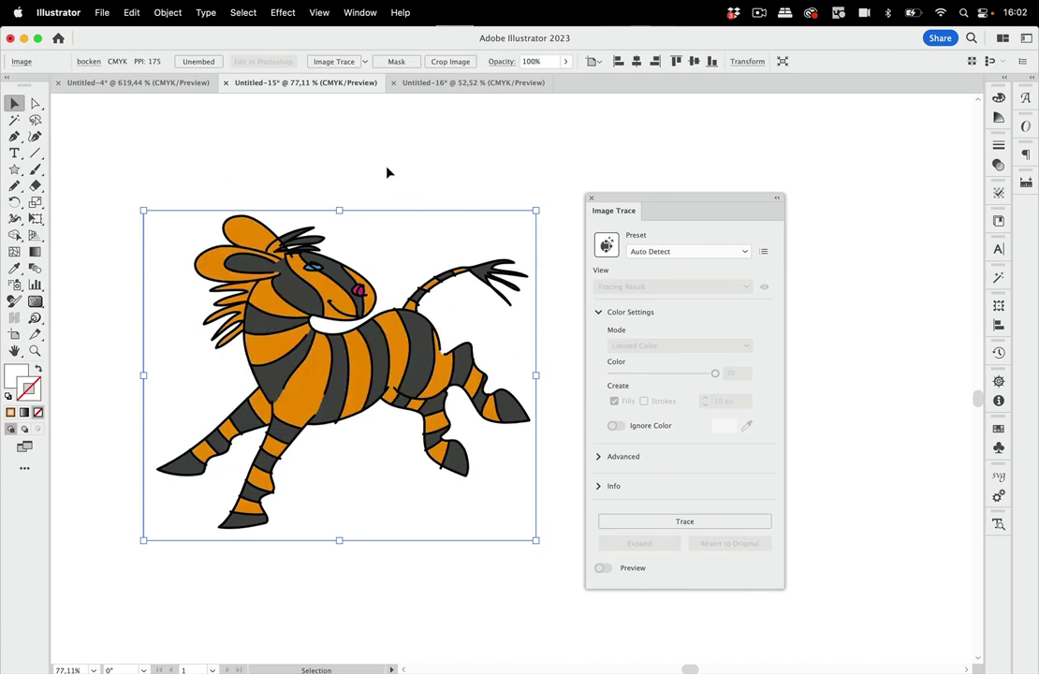
- Trace the zebra with the Photo preset (Fulltone Color 85, Noise 5 px) and expand Advanced settings
click(700, 252)
scroll(725, 360, down, 2)
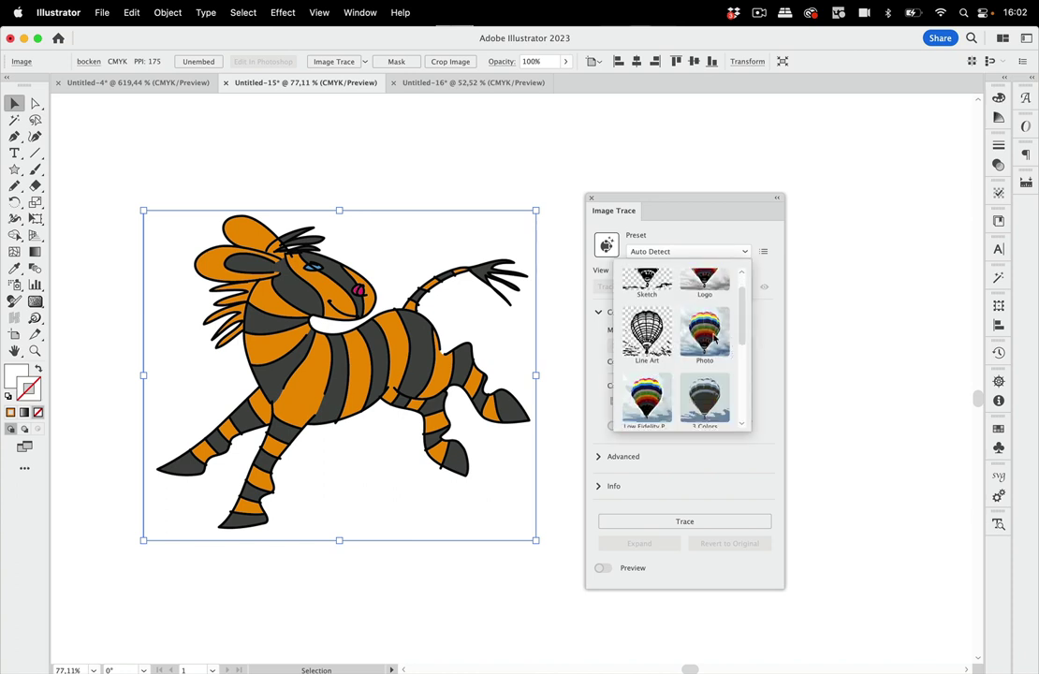
click(714, 343)
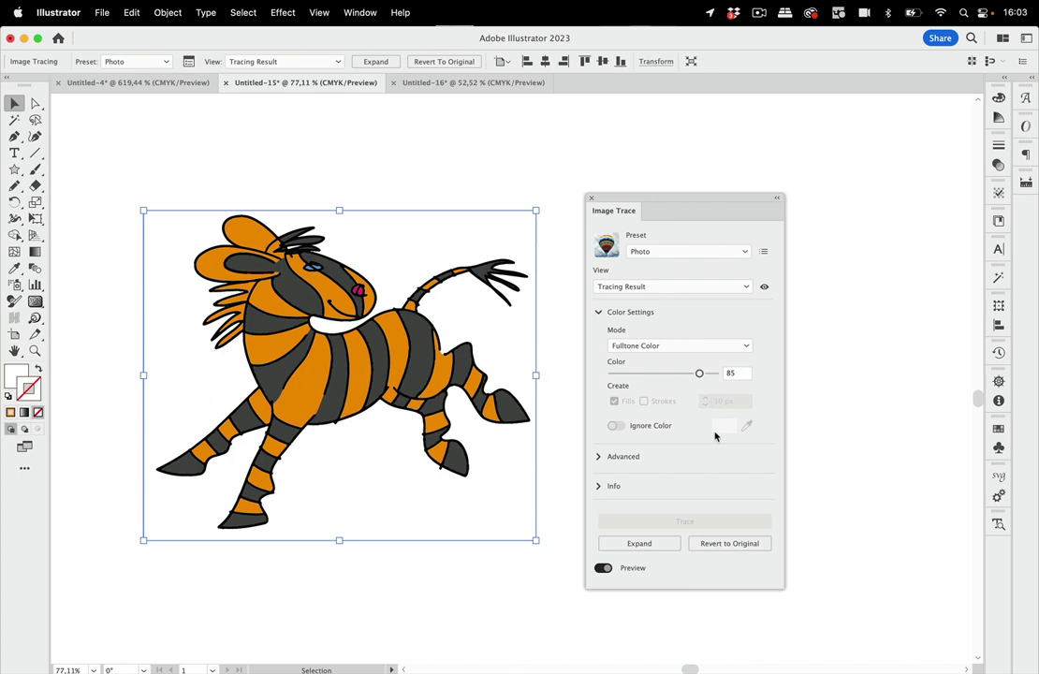
click(599, 457)
drag(728, 199, 707, 96)
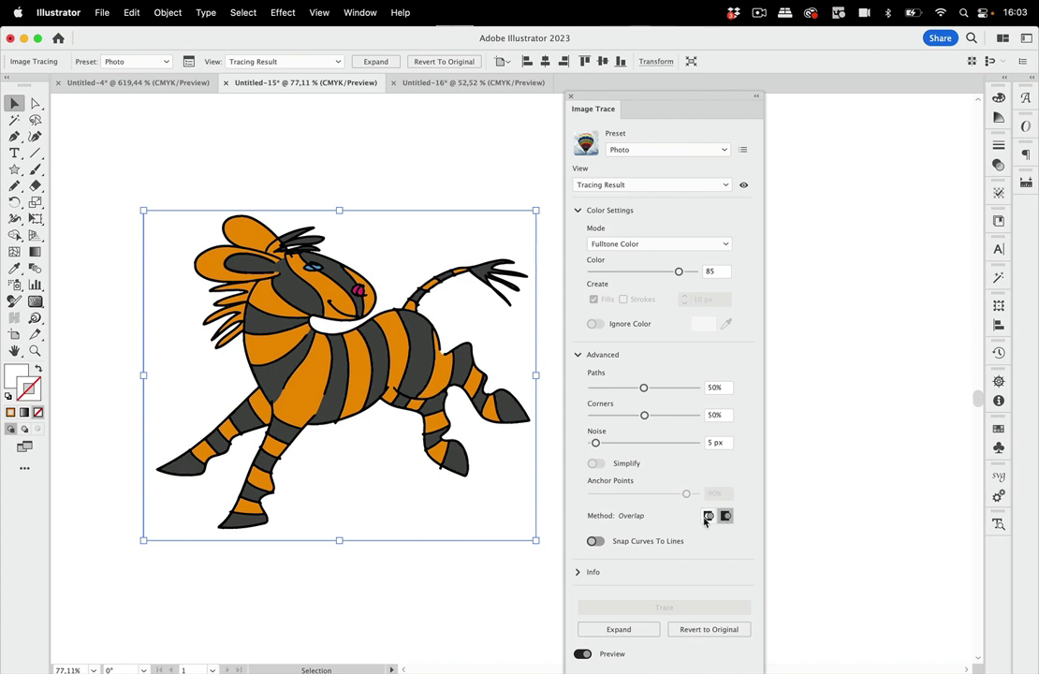
- Switch the zebra's trace to the Cut Out method and ignore the sampled orange stripe colour
click(707, 518)
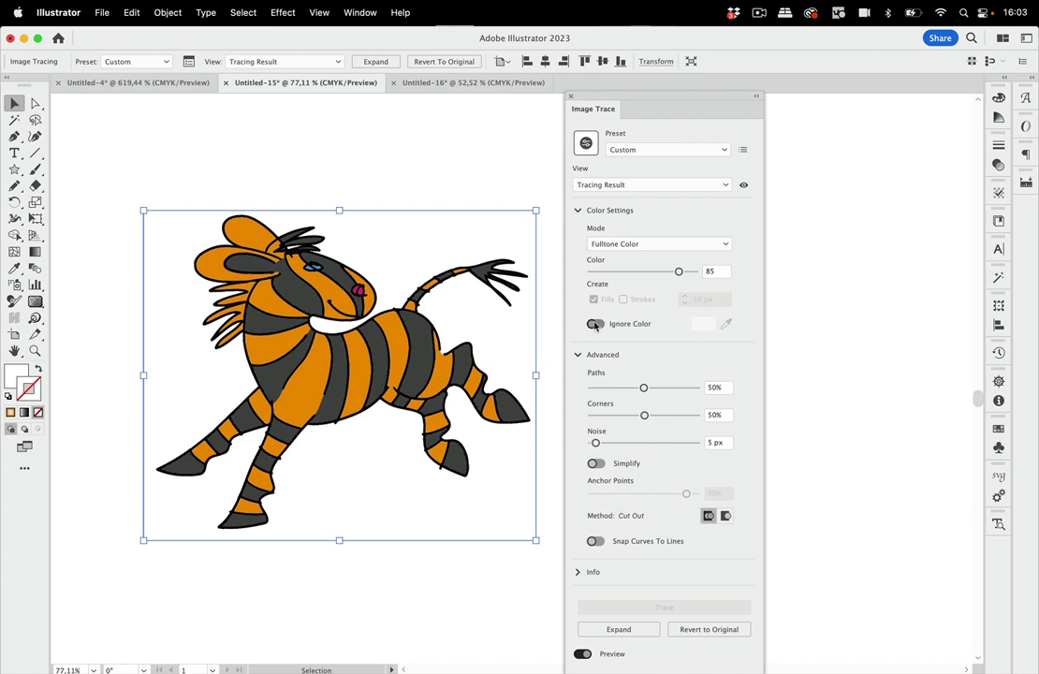
click(595, 324)
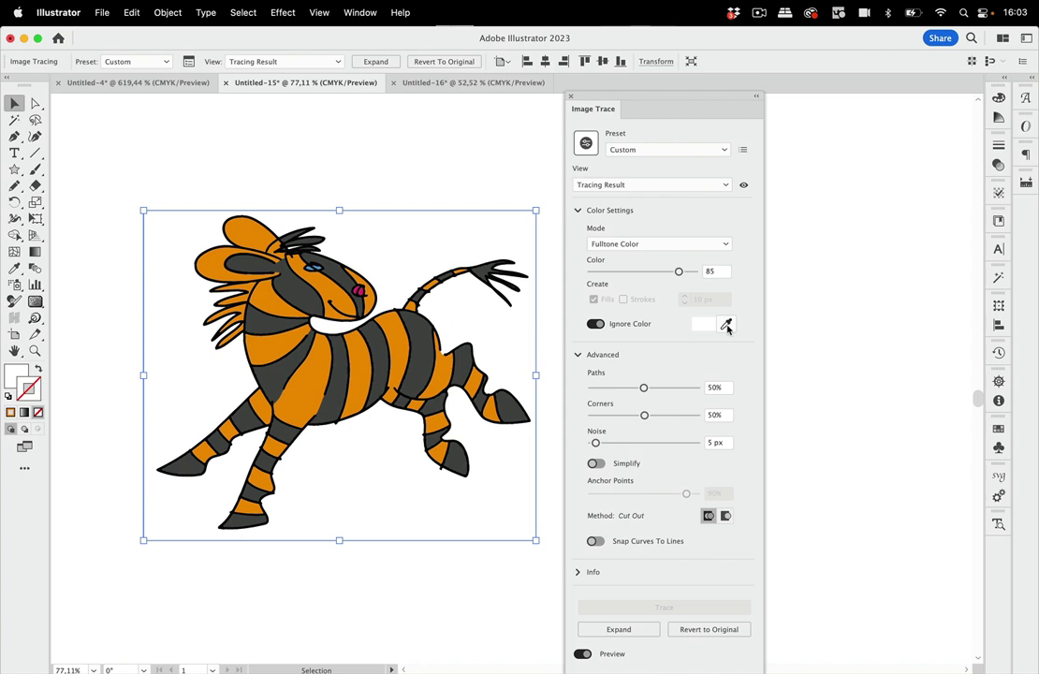
click(726, 325)
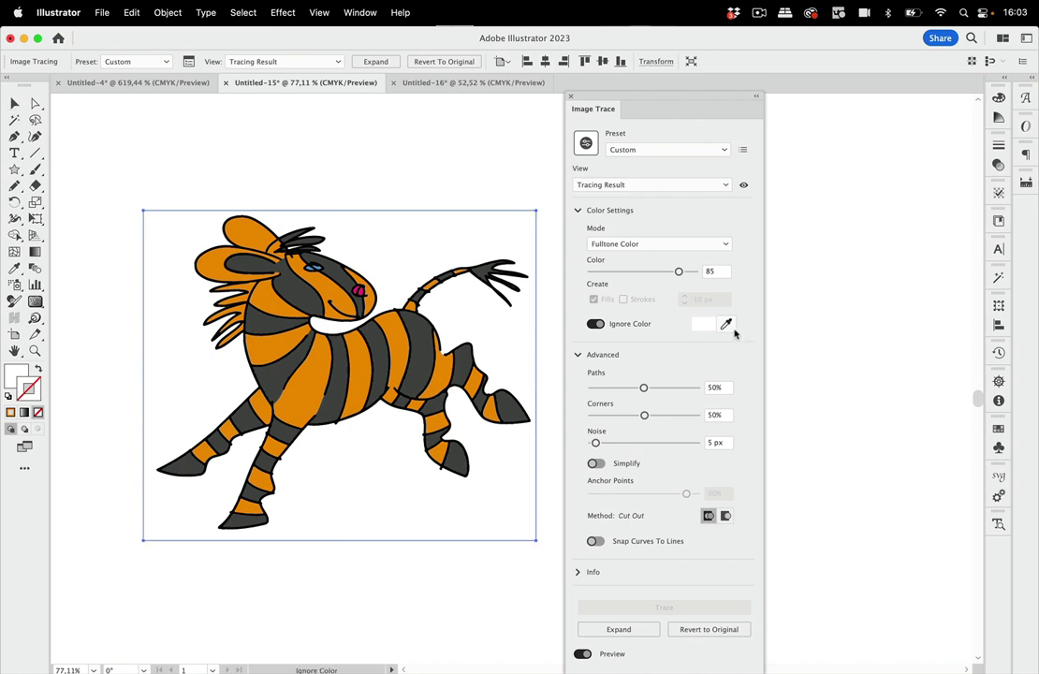
click(727, 325)
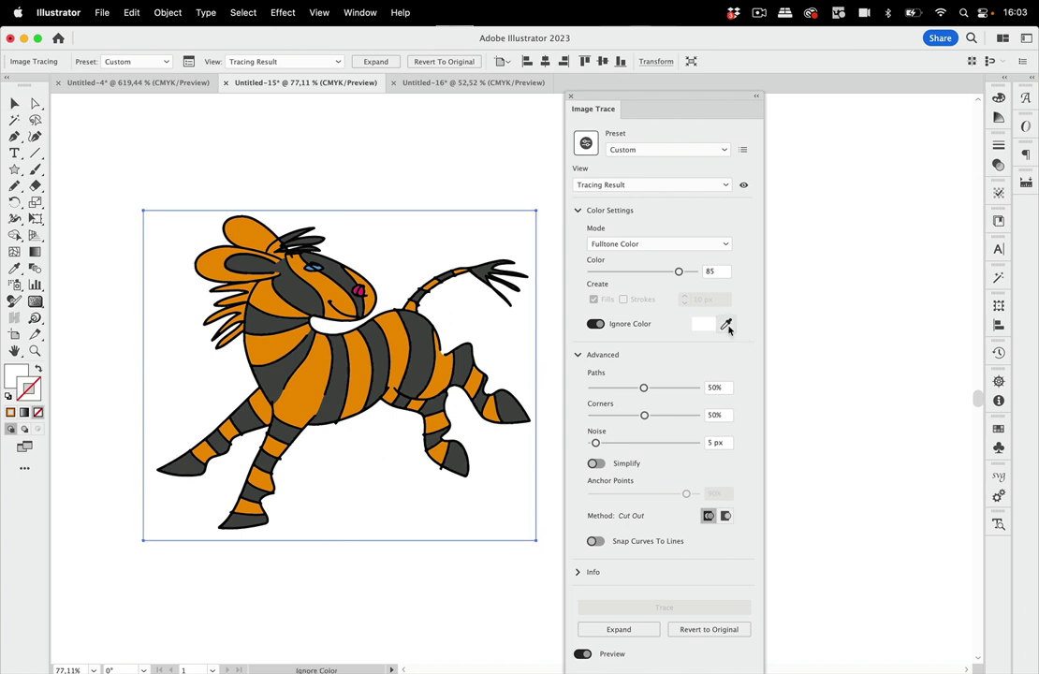
click(401, 332)
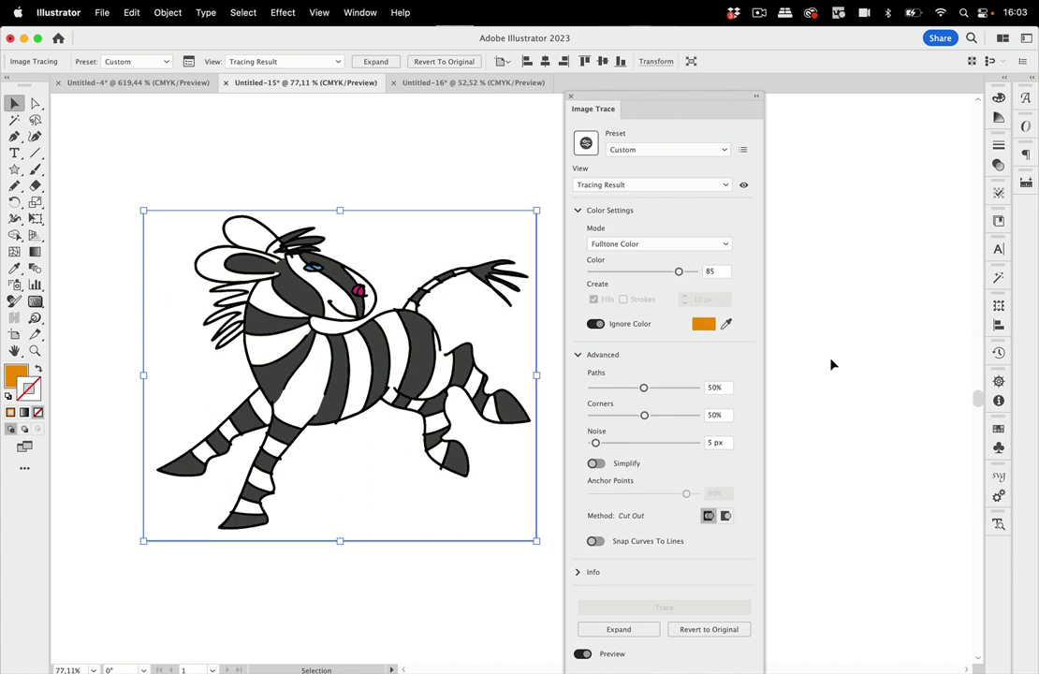